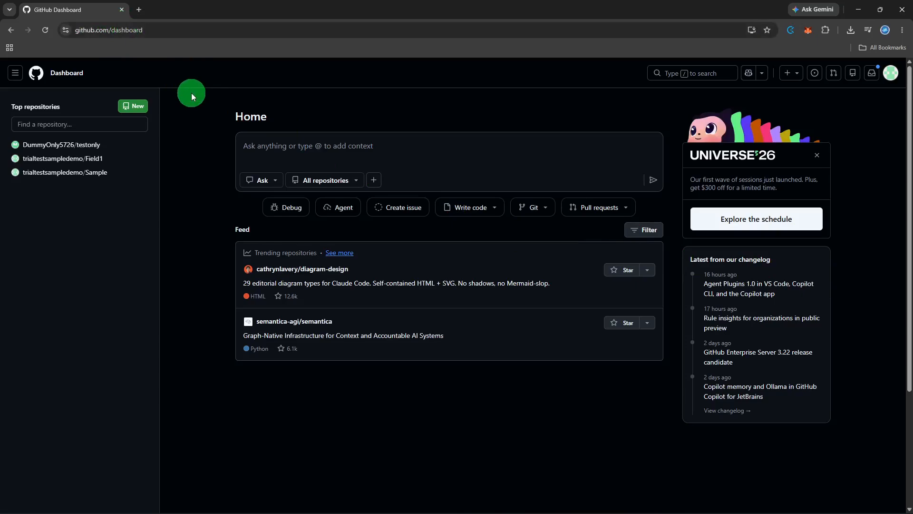
Step: Open the Organizations page in the personal account settings
{"action": "left_click", "coordinate": [891, 80]}
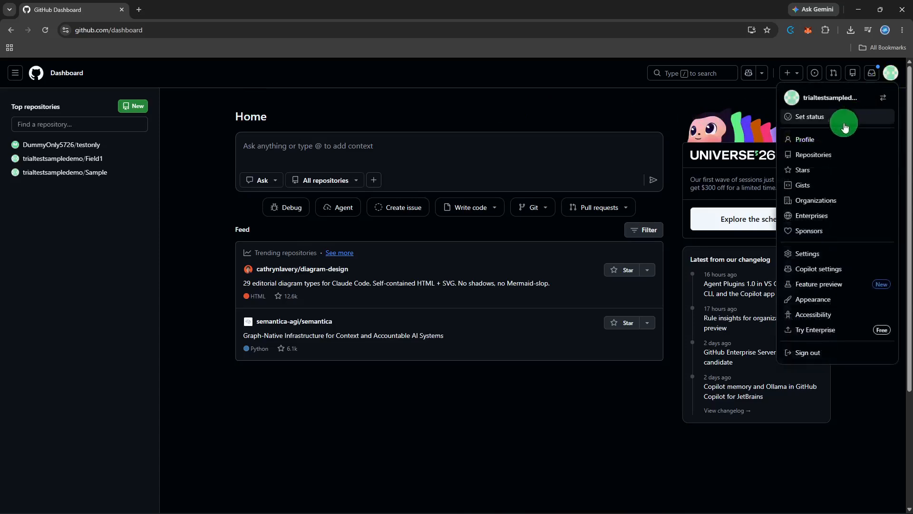
{"action": "left_click", "coordinate": [817, 252]}
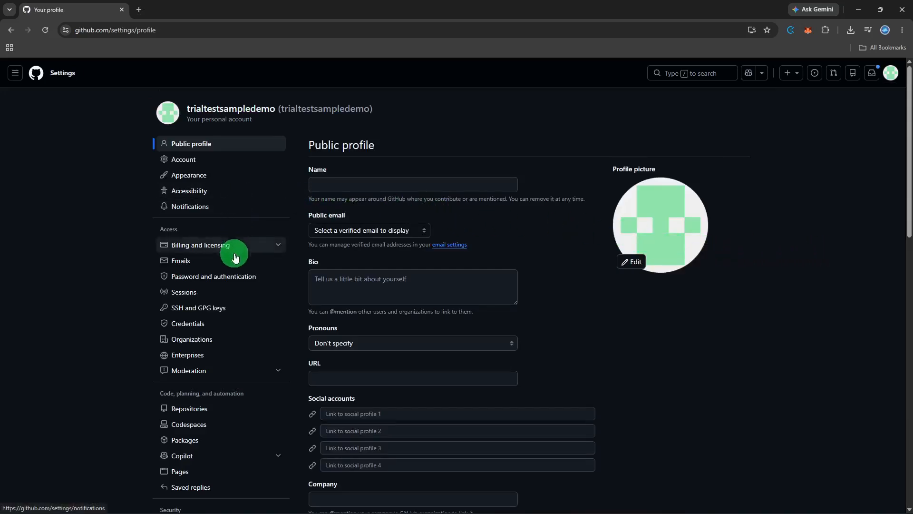
{"action": "scroll", "coordinate": [229, 285], "scroll_direction": "down", "scroll_amount": 3}
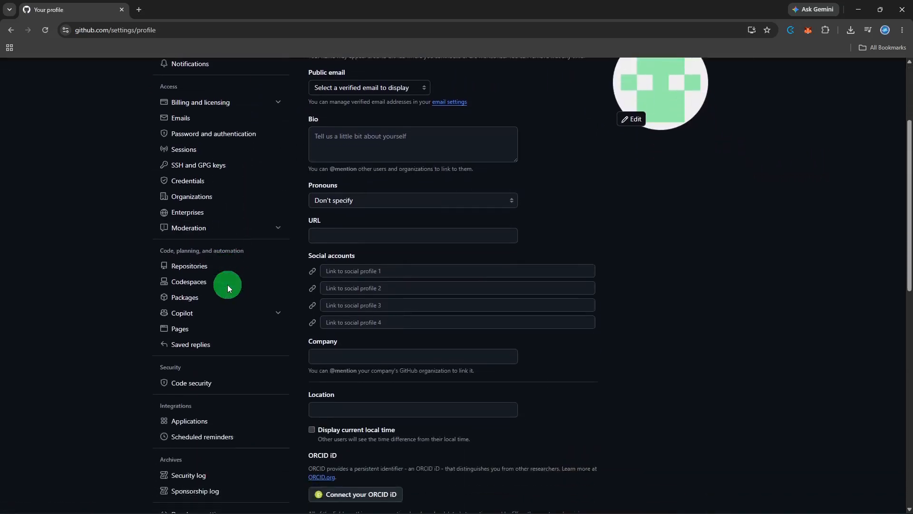
{"action": "scroll", "coordinate": [227, 287], "scroll_direction": "down", "scroll_amount": 1}
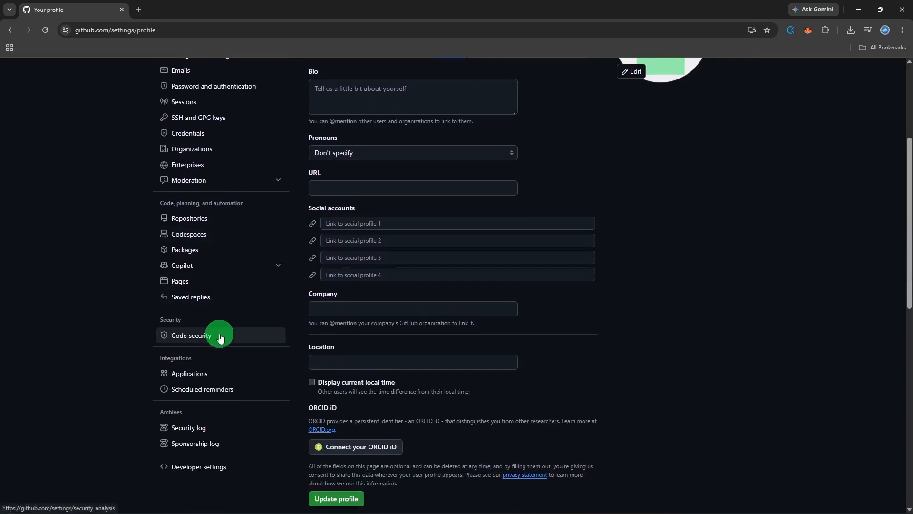
{"action": "scroll", "coordinate": [220, 337], "scroll_direction": "up", "scroll_amount": 1}
{"action": "left_click", "coordinate": [209, 200]}
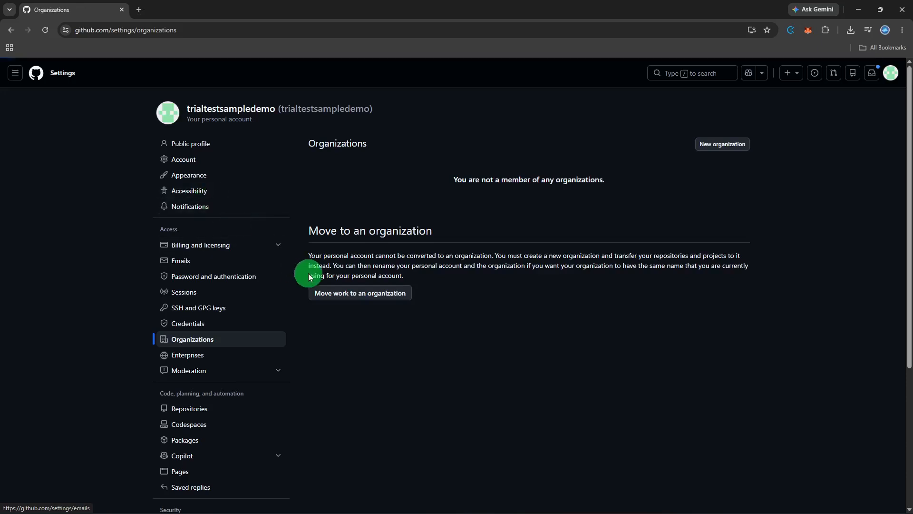
Step: Start creating a new organization on the Free plan and enter Sample Test as its name
{"action": "left_click", "coordinate": [732, 148]}
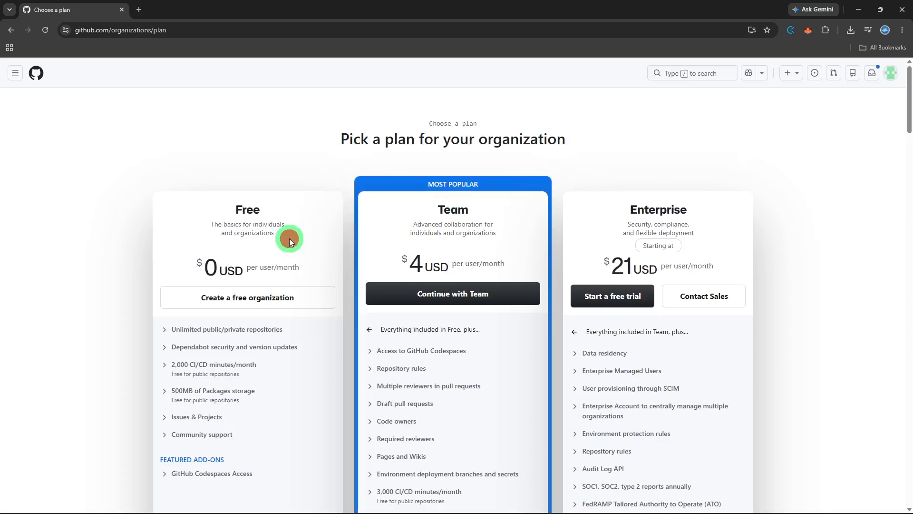
{"action": "left_click", "coordinate": [234, 297]}
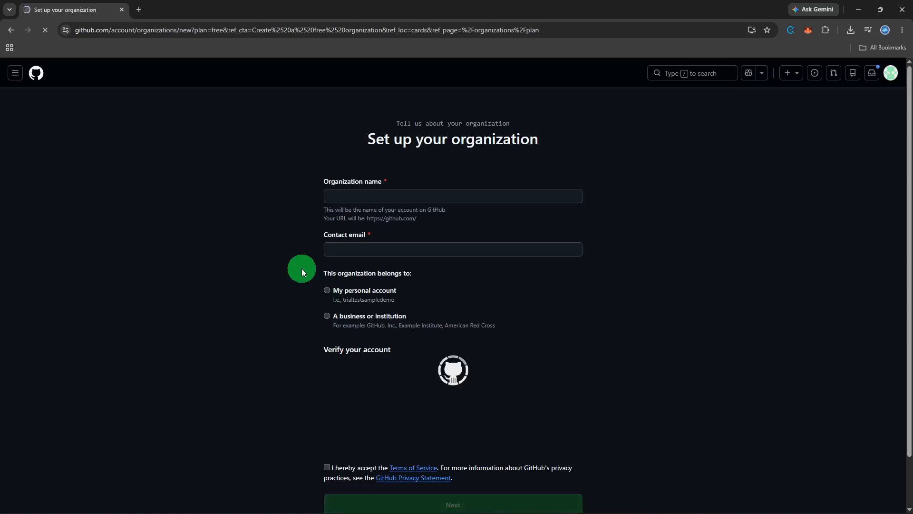
{"action": "left_click", "coordinate": [381, 194]}
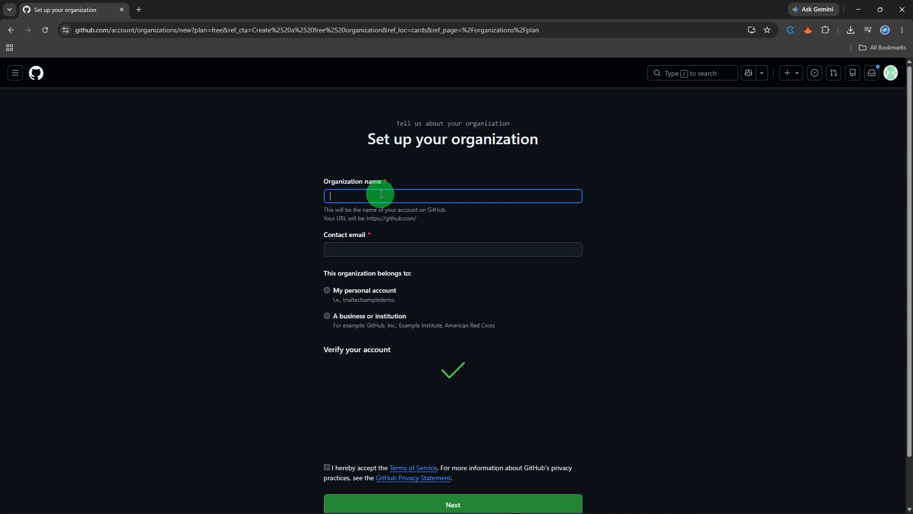
{"action": "type", "text": "Sample"}
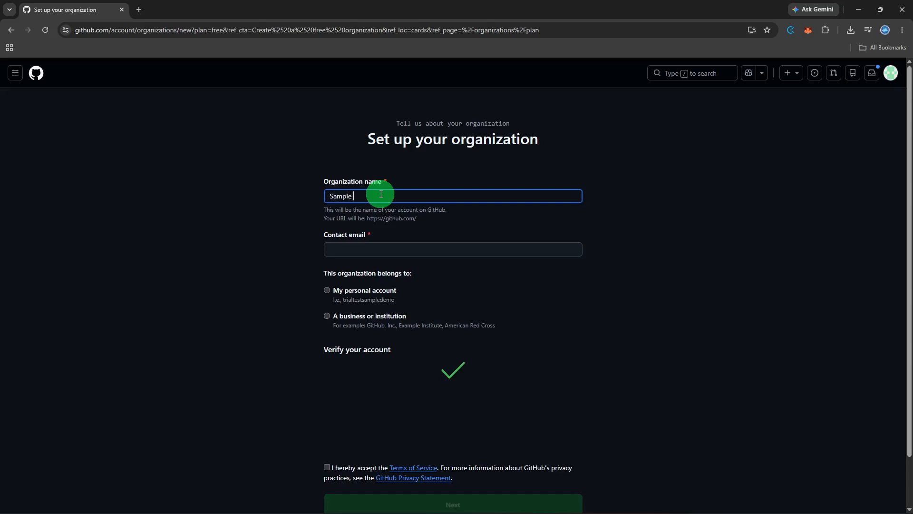
{"action": "type", "text": " Test"}
Step: Enter the contact e-mail address for the new organization
{"action": "left_click", "coordinate": [381, 243]}
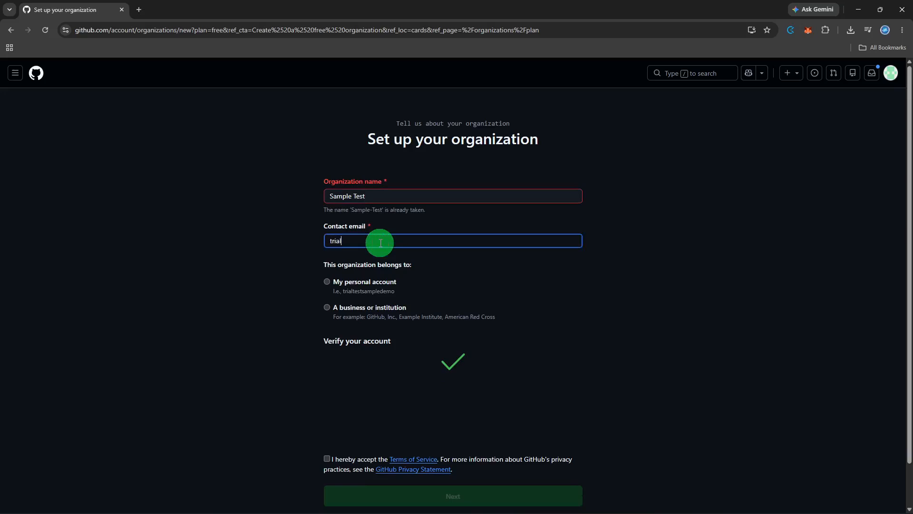
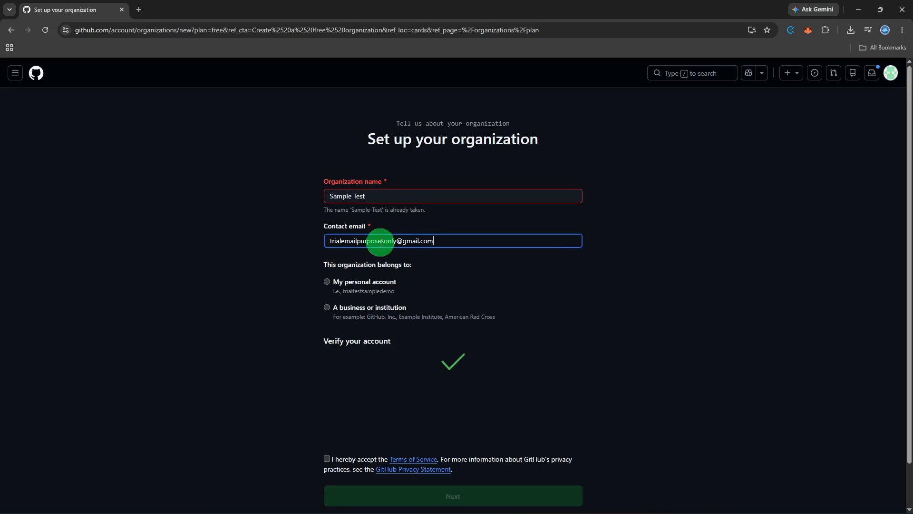
Step: Set the organization to belong to My personal account and accept the Terms of Service
{"action": "left_click", "coordinate": [353, 196]}
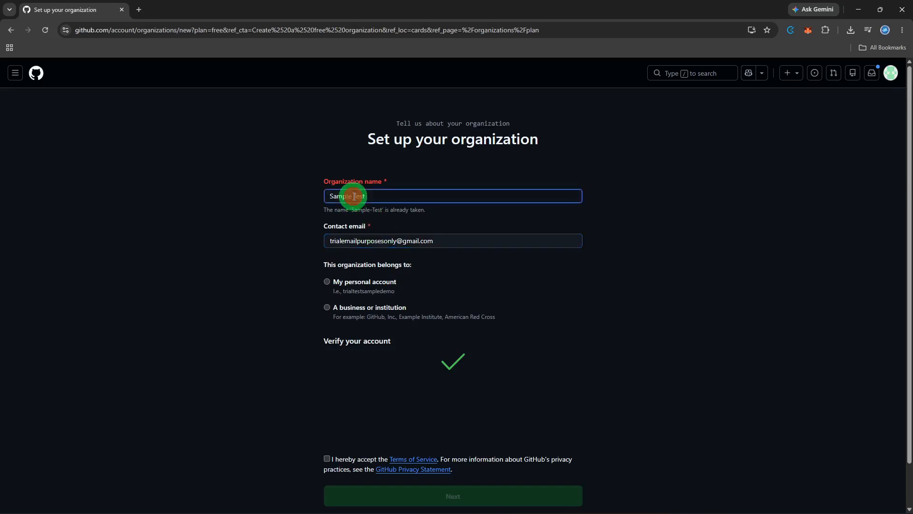
{"action": "left_click", "coordinate": [355, 282]}
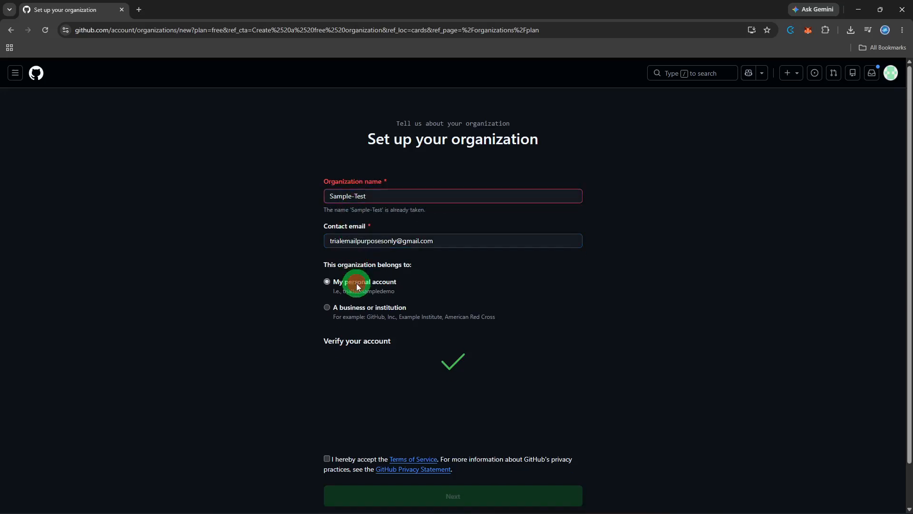
{"action": "scroll", "coordinate": [356, 285], "scroll_direction": "down", "scroll_amount": 1}
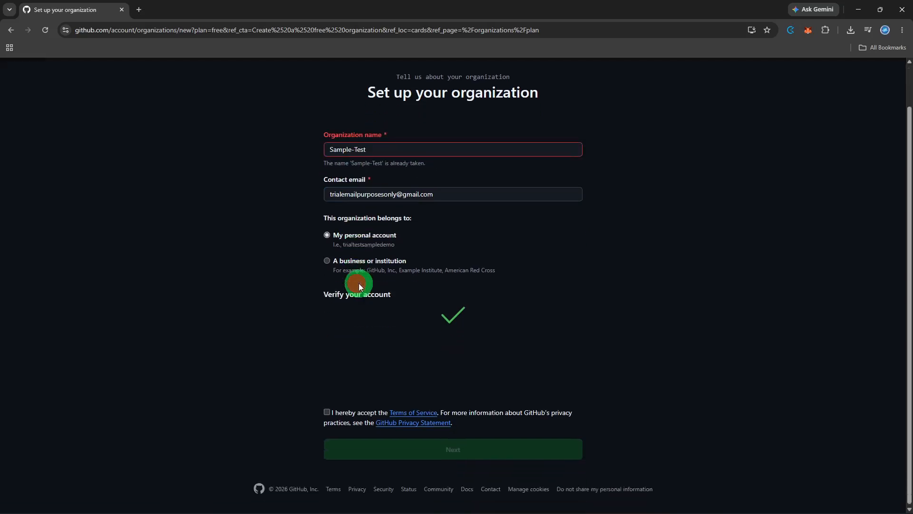
{"action": "left_click", "coordinate": [327, 411]}
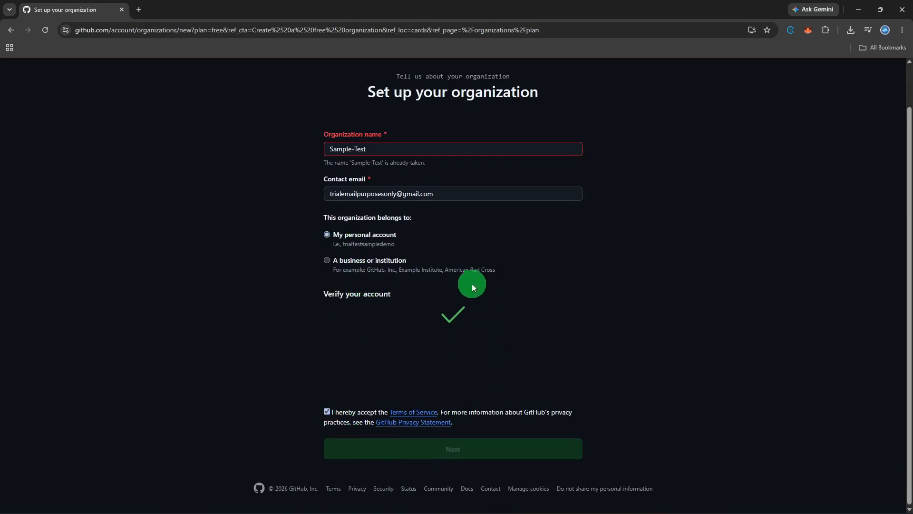
Step: Change the organization name to Sample-Test12, submit the form and complete the setup without adding any members
{"action": "left_click", "coordinate": [404, 149]}
{"action": "type", "text": "12"}
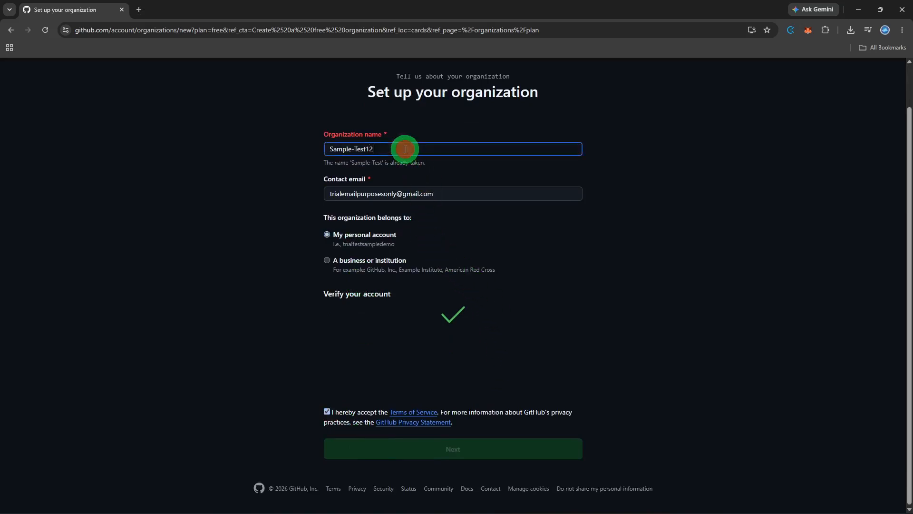
{"action": "left_click", "coordinate": [432, 346]}
{"action": "left_click", "coordinate": [441, 451]}
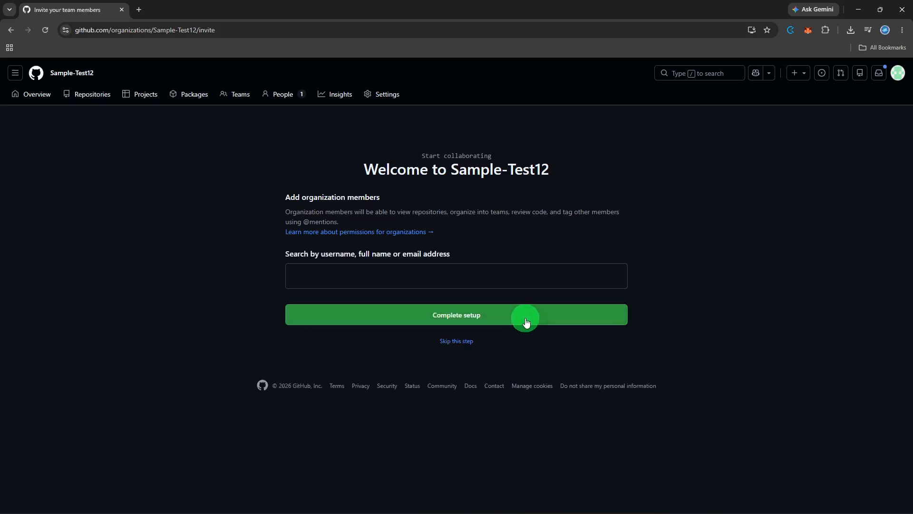
{"action": "left_click", "coordinate": [526, 322]}
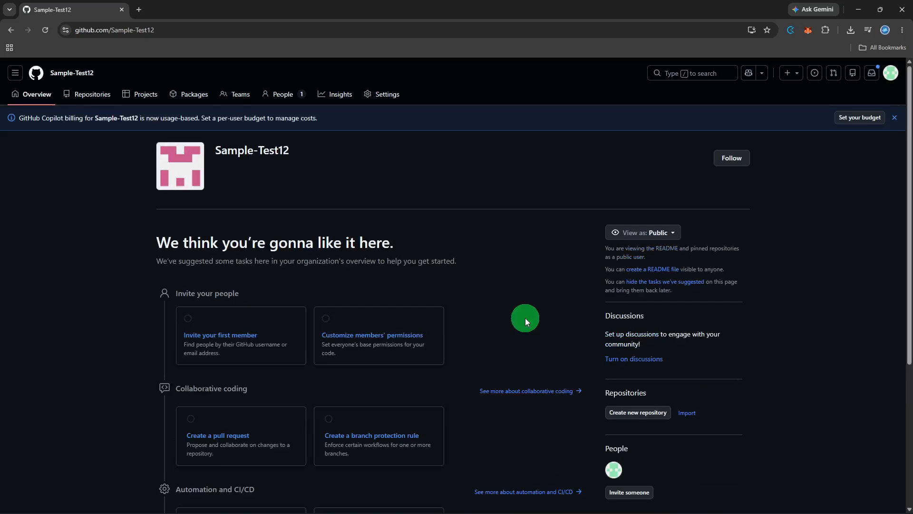
Step: Create a private repository named sample2323i49 with a README in the Sample-Test12 organization
{"action": "scroll", "coordinate": [525, 318], "scroll_direction": "down", "scroll_amount": 2}
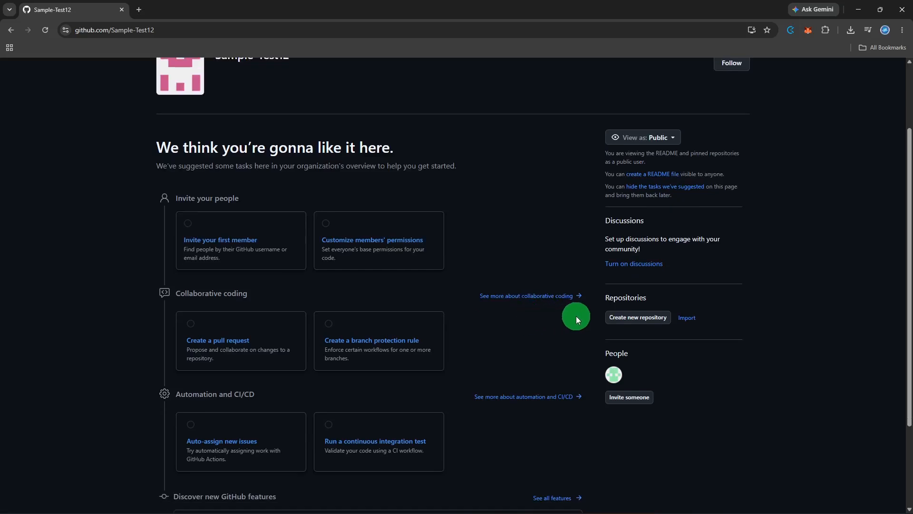
{"action": "left_click", "coordinate": [625, 317]}
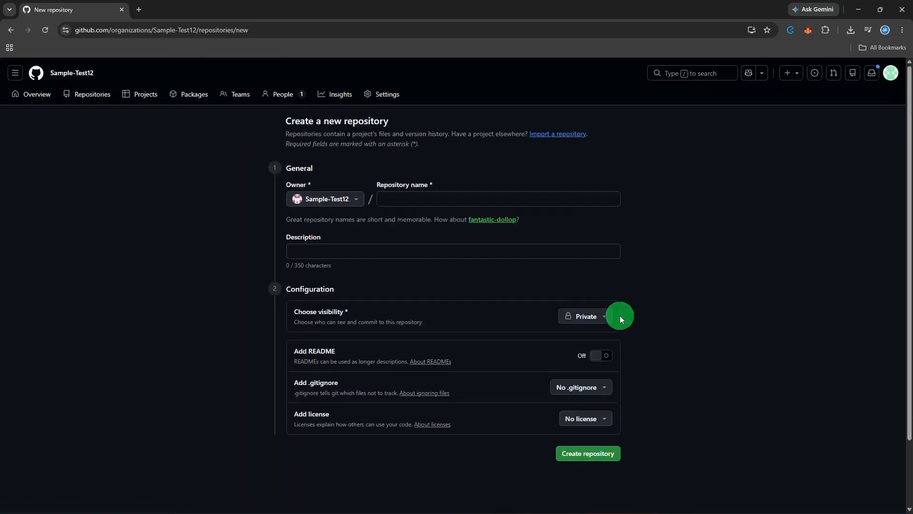
{"action": "left_click", "coordinate": [516, 203]}
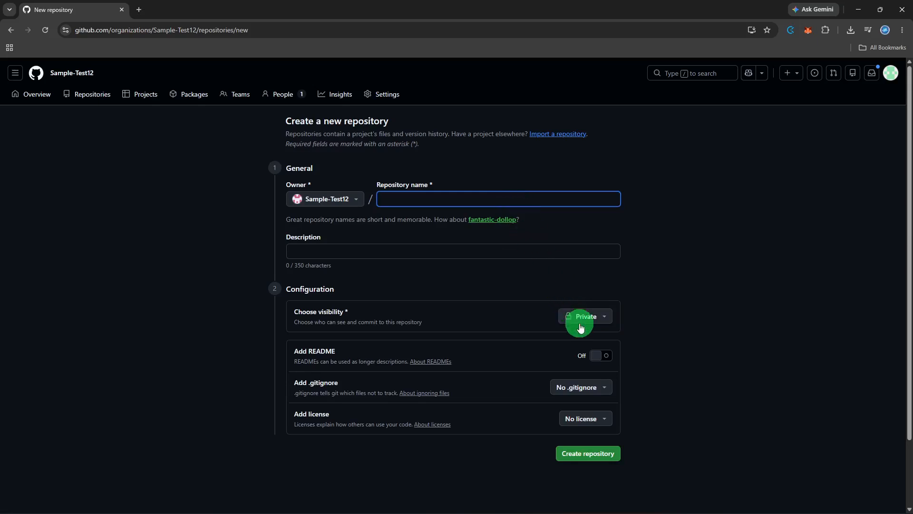
{"action": "type", "text": "sam"}
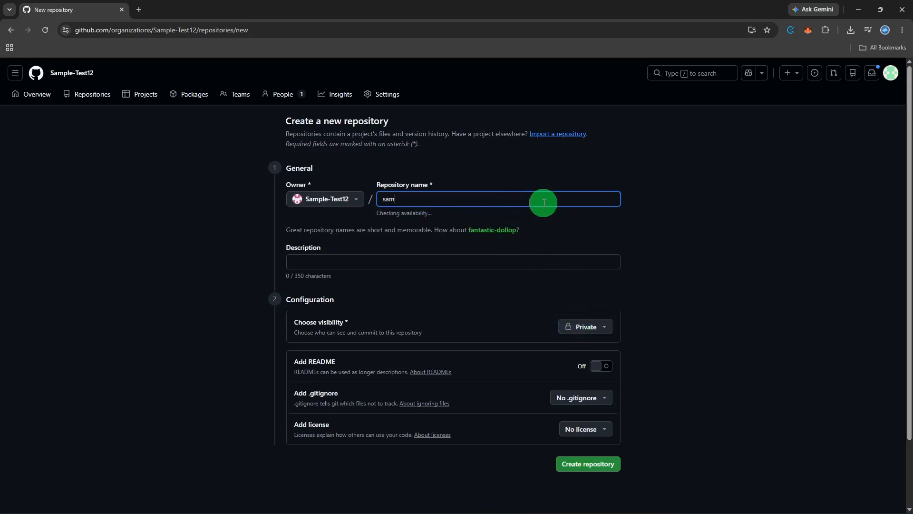
{"action": "type", "text": "ple2323i49"}
{"action": "left_click", "coordinate": [599, 366]}
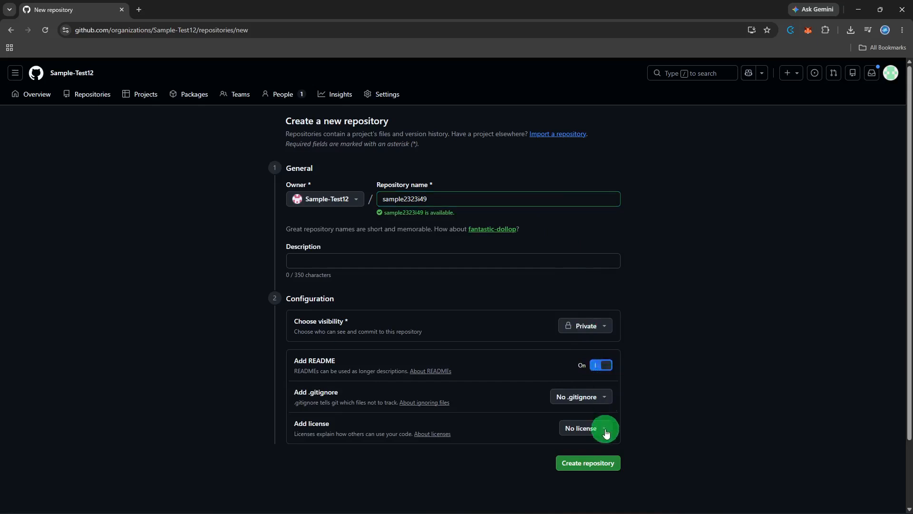
{"action": "left_click", "coordinate": [597, 464]}
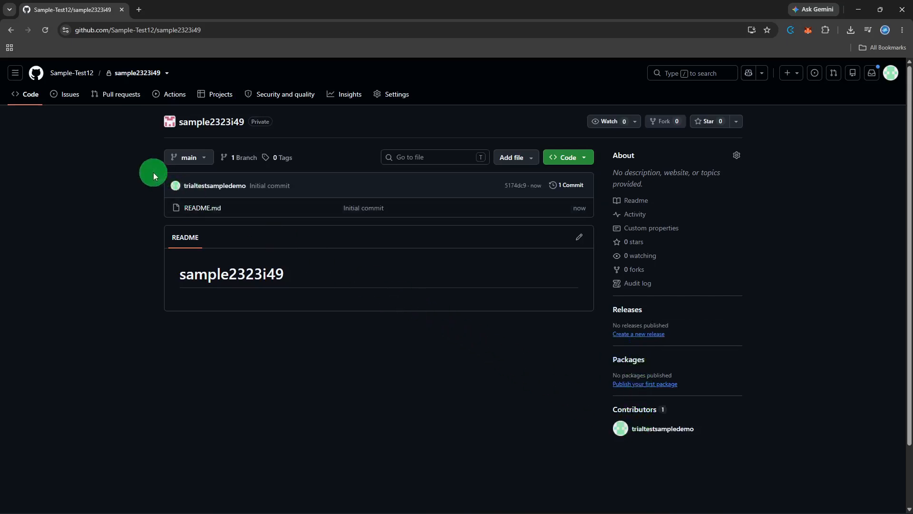
Step: Return to the organization overview and open the dialog for inviting its first member
{"action": "left_click", "coordinate": [10, 32]}
{"action": "left_click", "coordinate": [10, 33]}
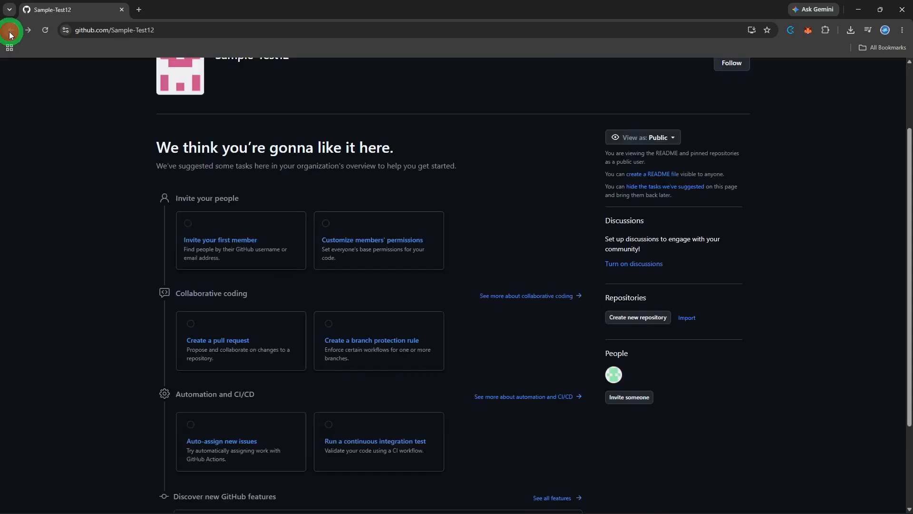
{"action": "left_click", "coordinate": [283, 233]}
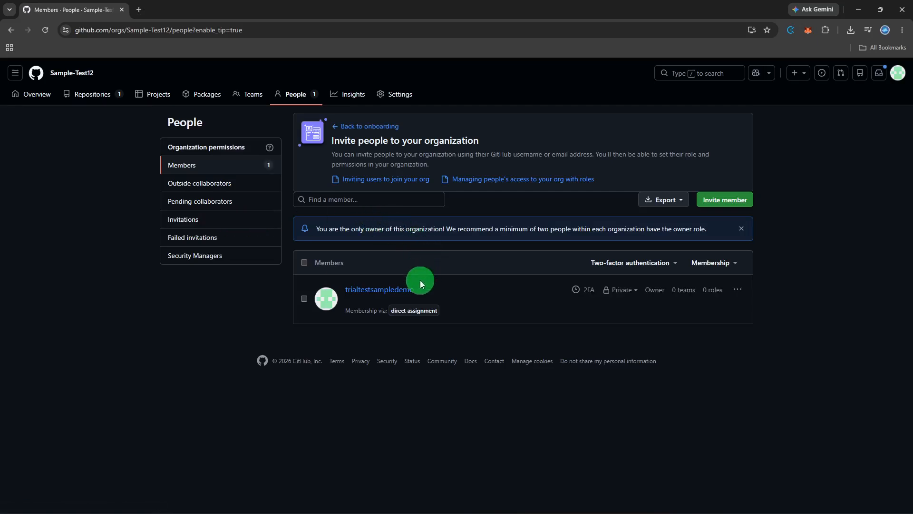
{"action": "left_click", "coordinate": [304, 298]}
{"action": "left_click", "coordinate": [713, 200]}
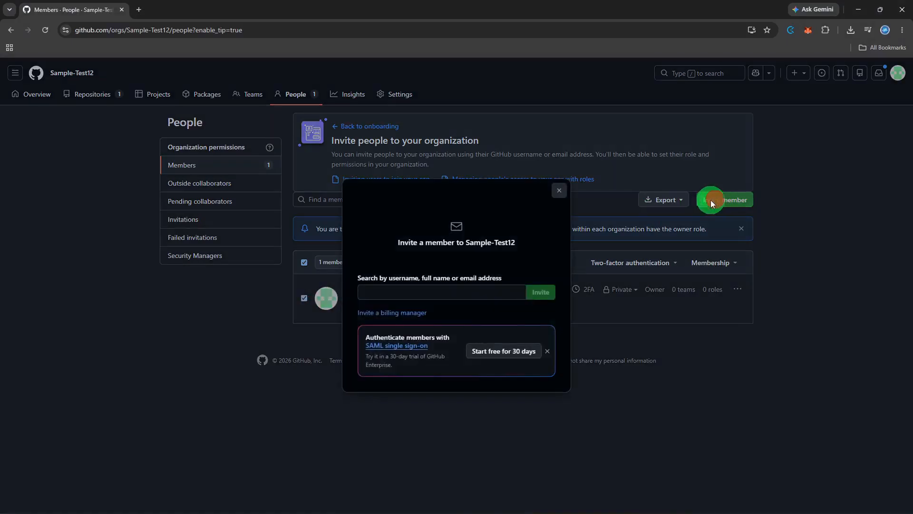
Step: Search for "dummyonly", pick DummyOnly5726 and send that account an invitation with the Member role
{"action": "left_click", "coordinate": [416, 292]}
{"action": "type", "text": "du"}
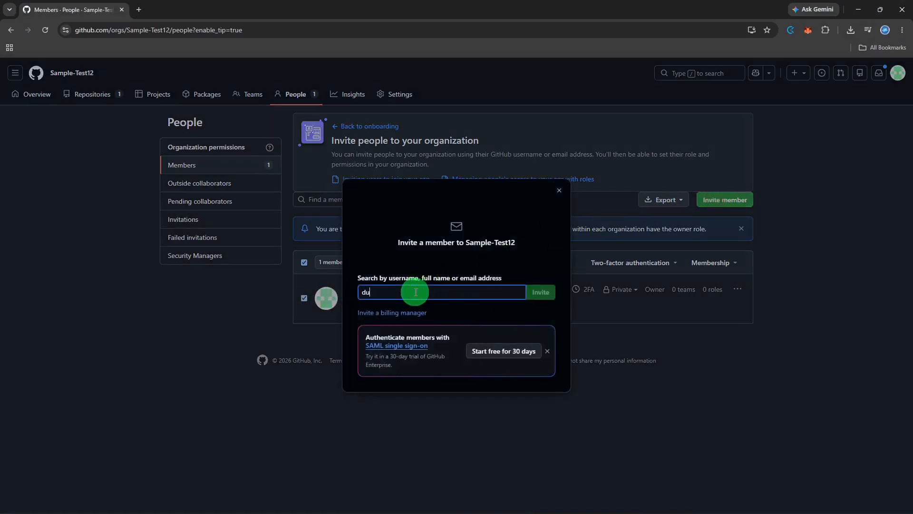
{"action": "type", "text": "mmyonly"}
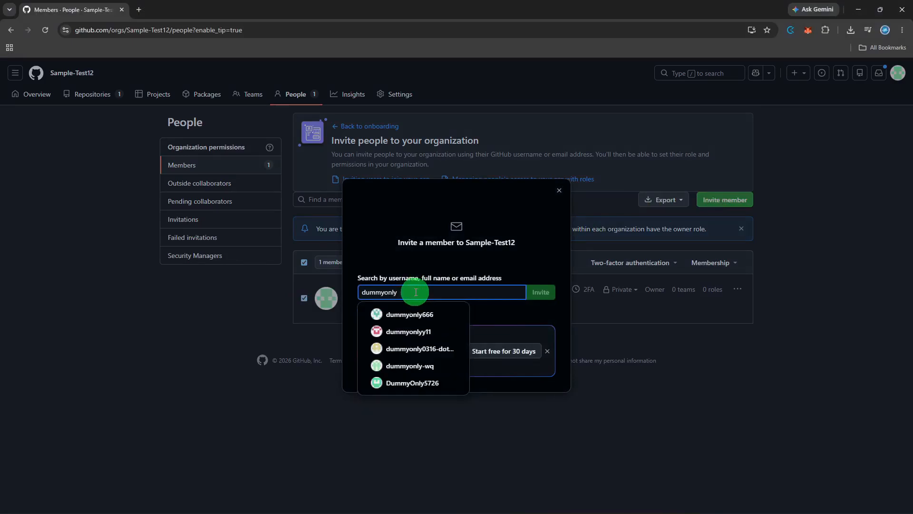
{"action": "left_click", "coordinate": [425, 381]}
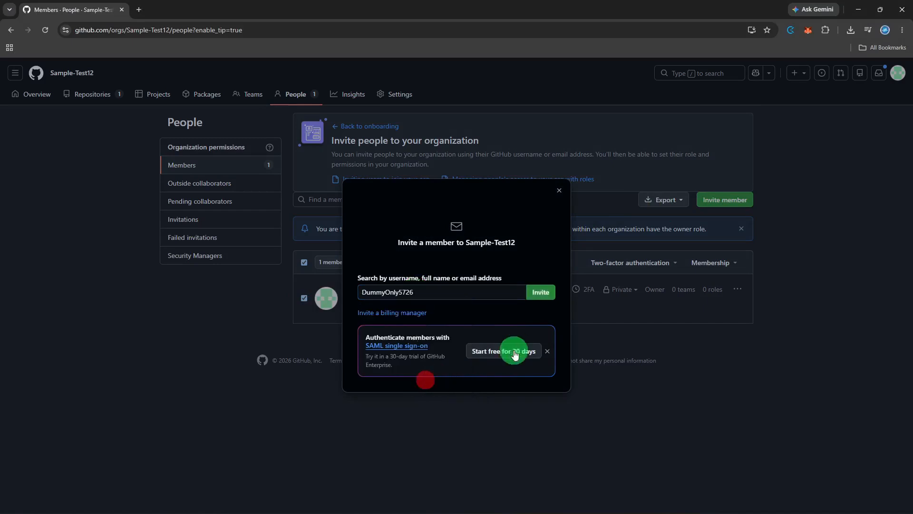
{"action": "left_click", "coordinate": [542, 294]}
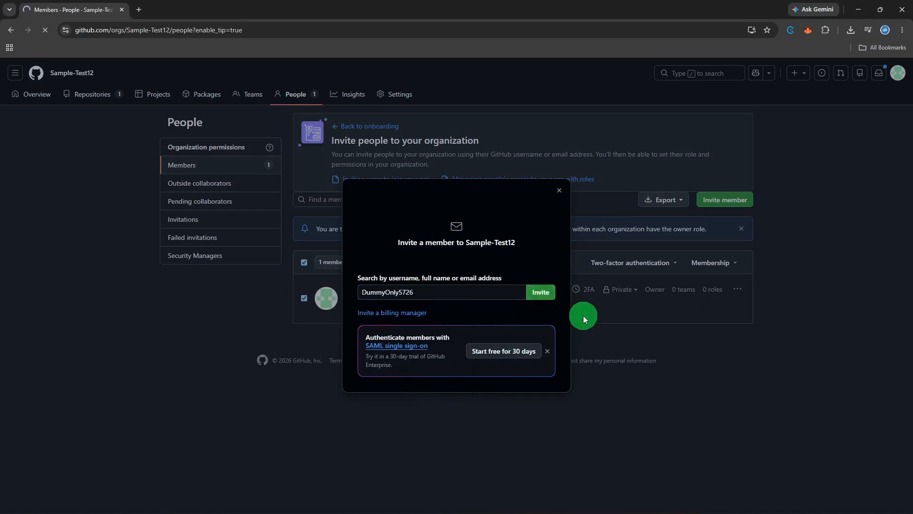
{"action": "left_click", "coordinate": [474, 298]}
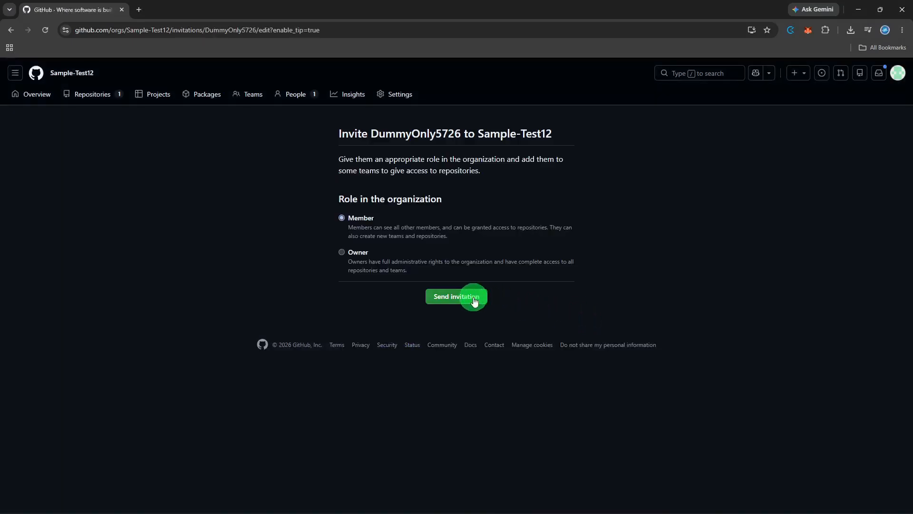
{"action": "left_click", "coordinate": [474, 301]}
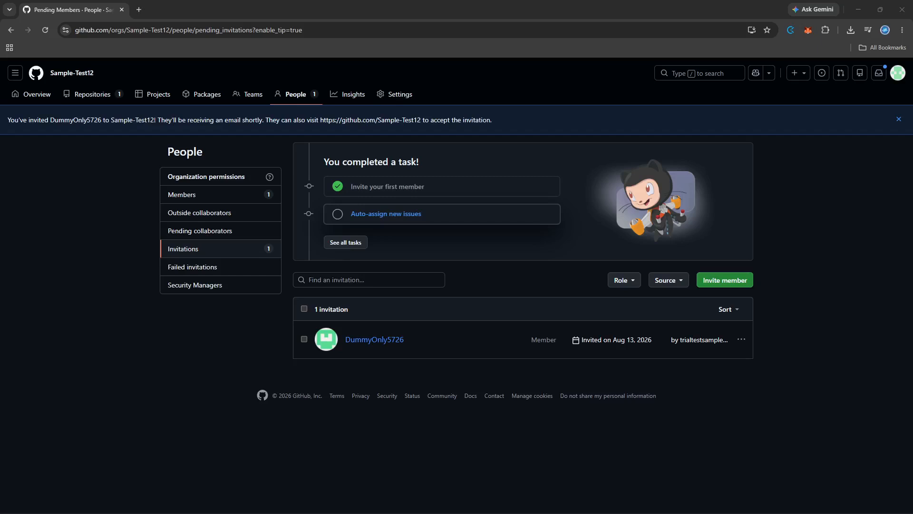
Step: Reload the organization's Invitations page to check the status of the sent invitation
{"action": "left_click", "coordinate": [787, 344]}
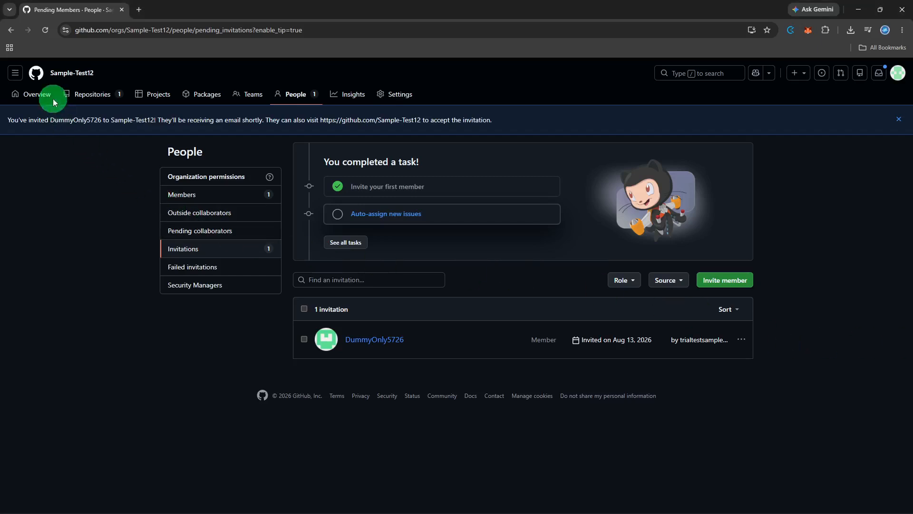
{"action": "left_click", "coordinate": [45, 32]}
{"action": "left_click", "coordinate": [315, 253]}
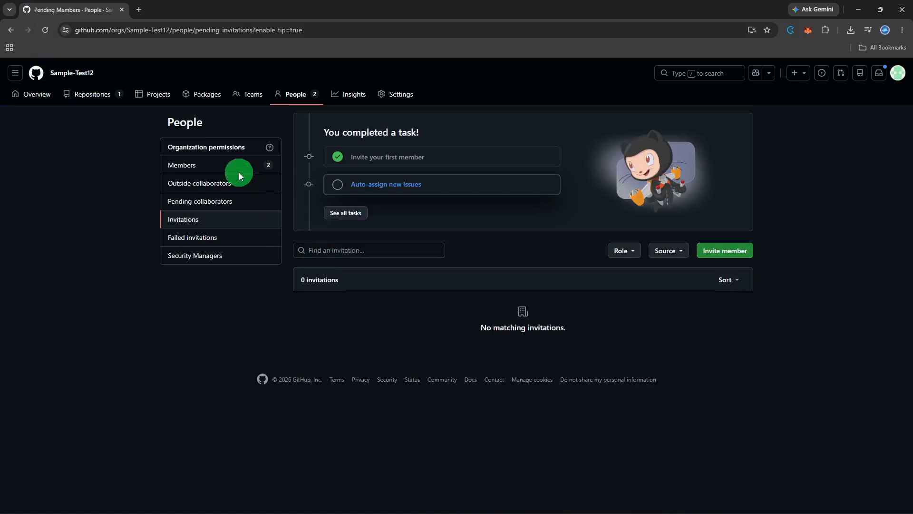
Step: Open the organization's member list and set DummyOnly5726's role to Member
{"action": "left_click", "coordinate": [224, 164]}
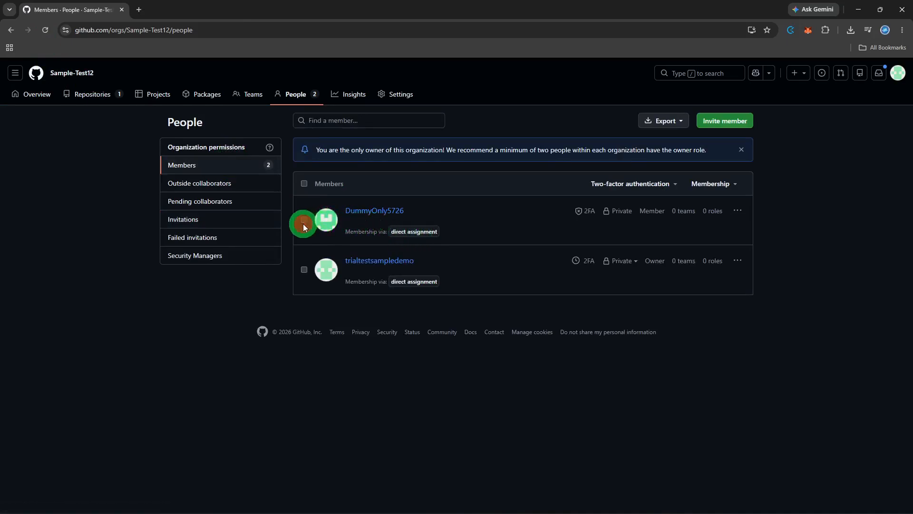
{"action": "left_click", "coordinate": [304, 219]}
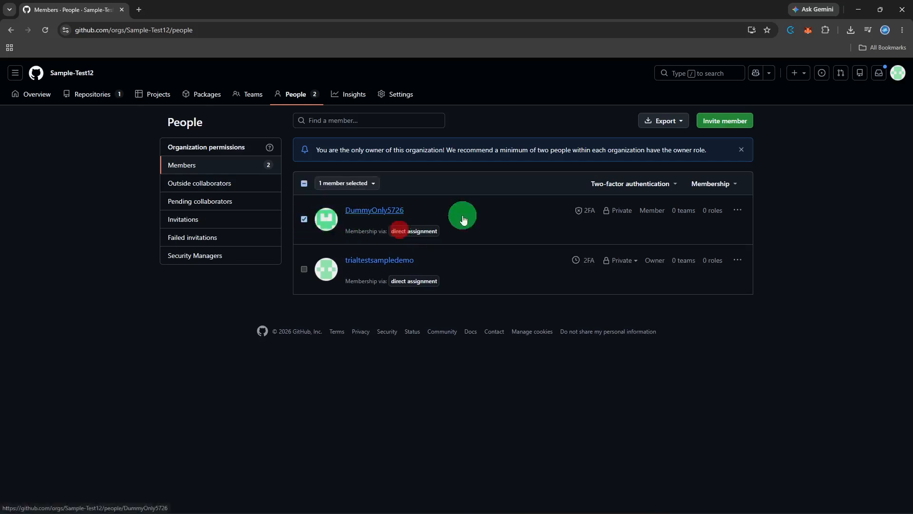
{"action": "left_click", "coordinate": [742, 210]}
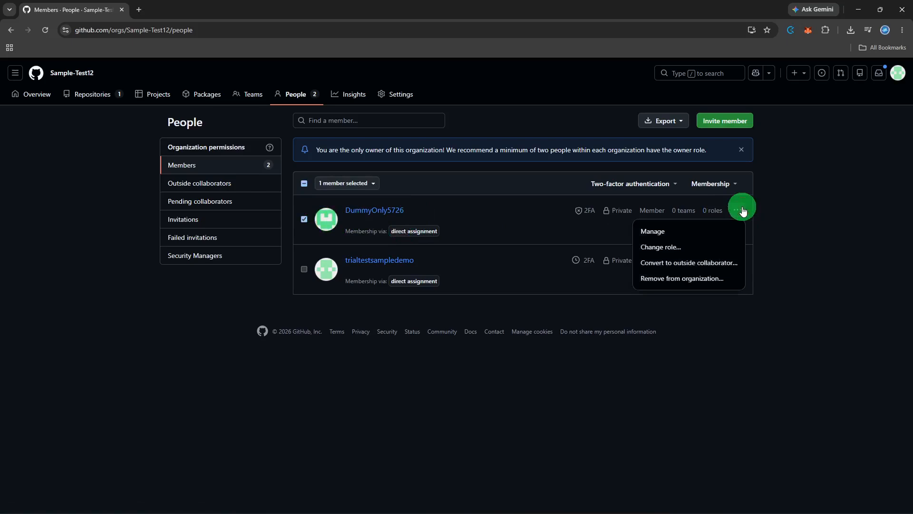
{"action": "left_click", "coordinate": [709, 245]}
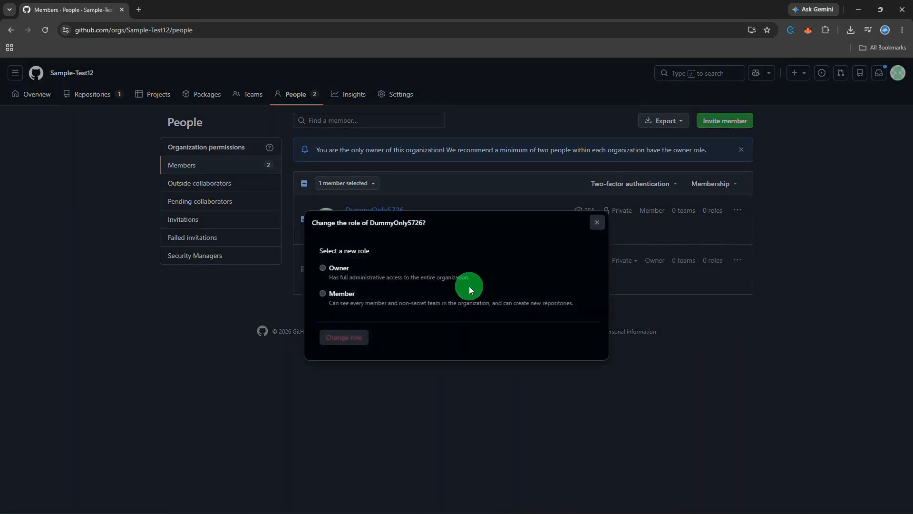
{"action": "left_click", "coordinate": [338, 295]}
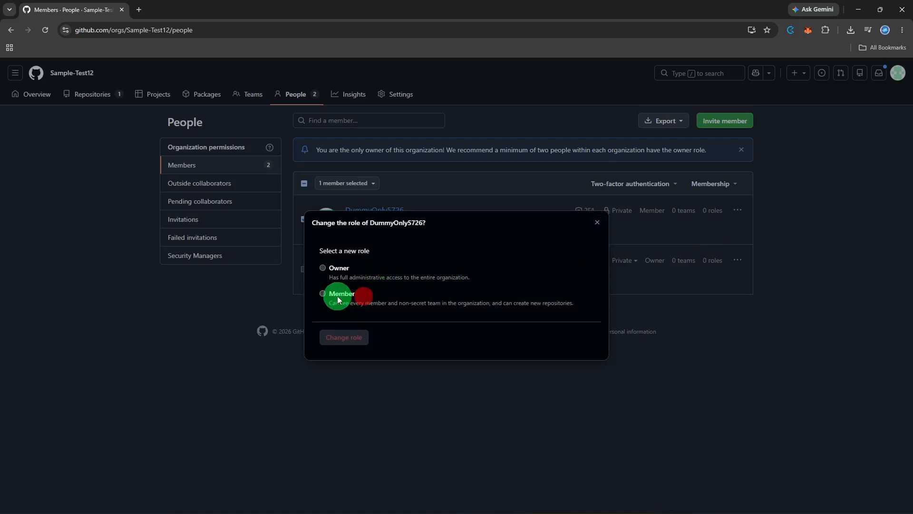
{"action": "left_click", "coordinate": [361, 337]}
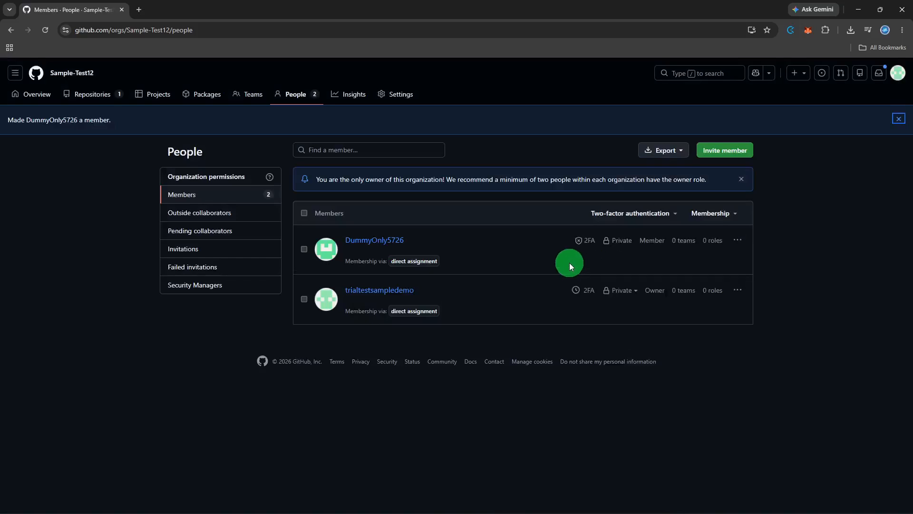
Step: Return to the Sample-Test12 organization overview and look through its suggested tasks, repositories and people
{"action": "left_click", "coordinate": [51, 95]}
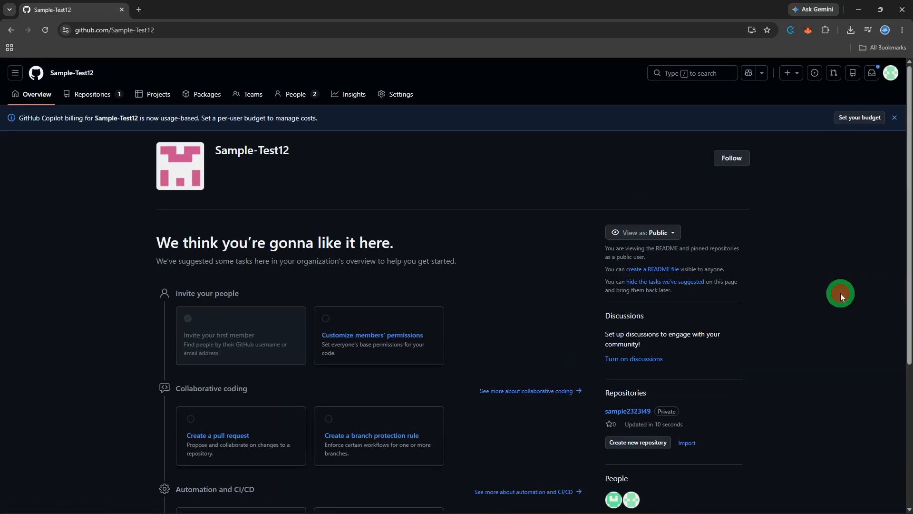
{"action": "scroll", "coordinate": [841, 293], "scroll_direction": "down", "scroll_amount": 4}
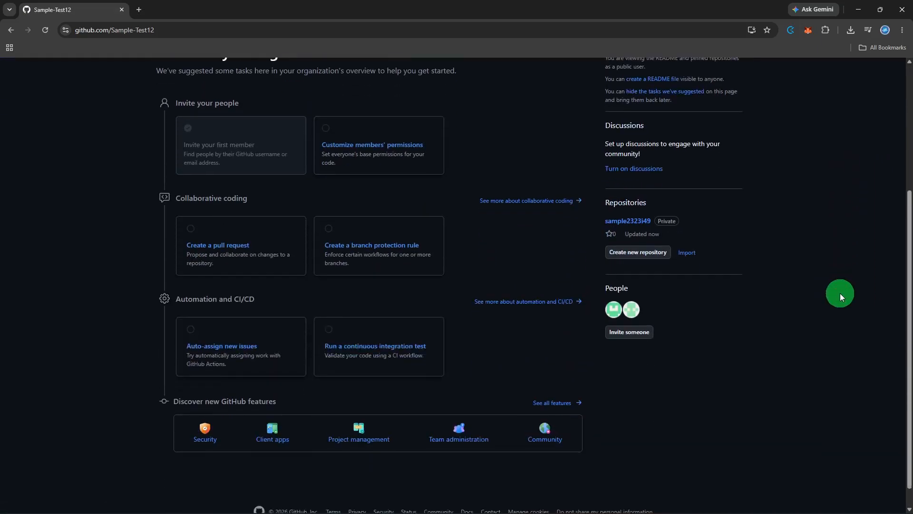
{"action": "scroll", "coordinate": [840, 293], "scroll_direction": "up", "scroll_amount": 4}
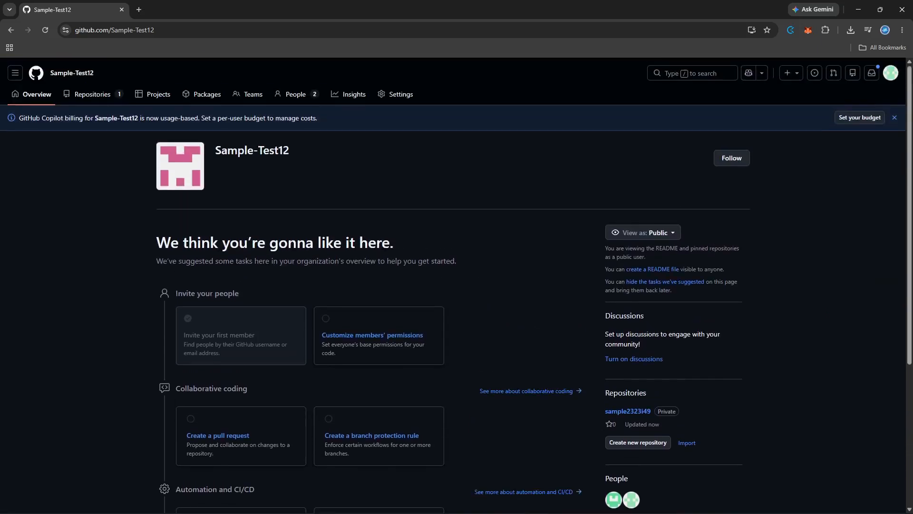